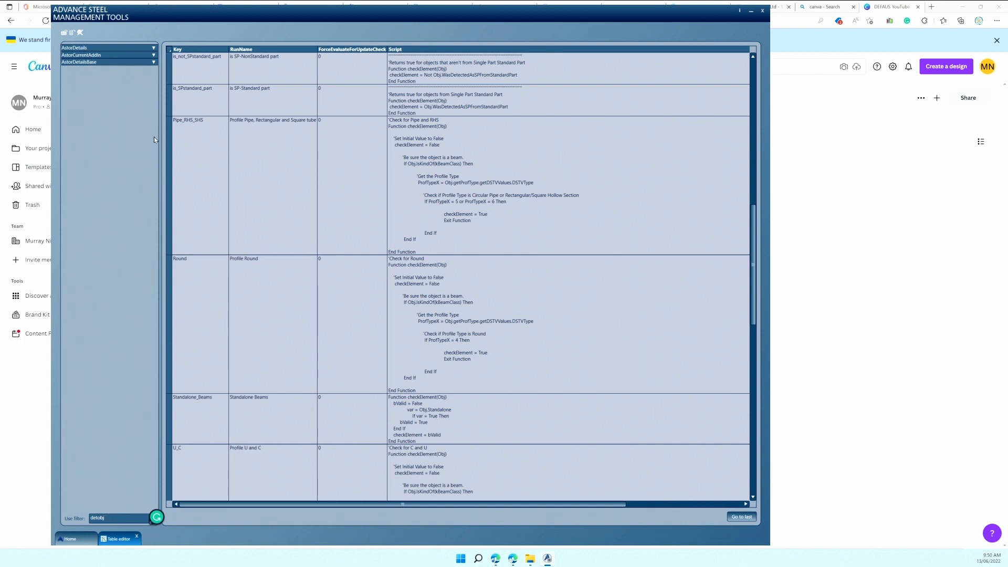
# Step: Open the DetObjQualifierFilter table of AstorDetailsBase and find the Standalone_Beams filter entry
pyautogui.click(150, 61)
pyautogui.click(80, 75)
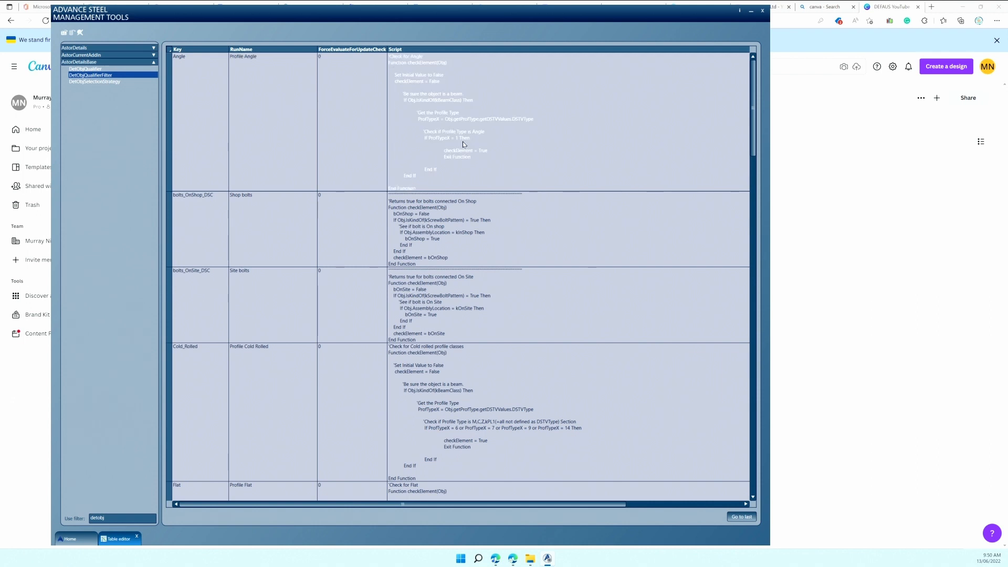
pyautogui.scroll(-10, 480, 192)
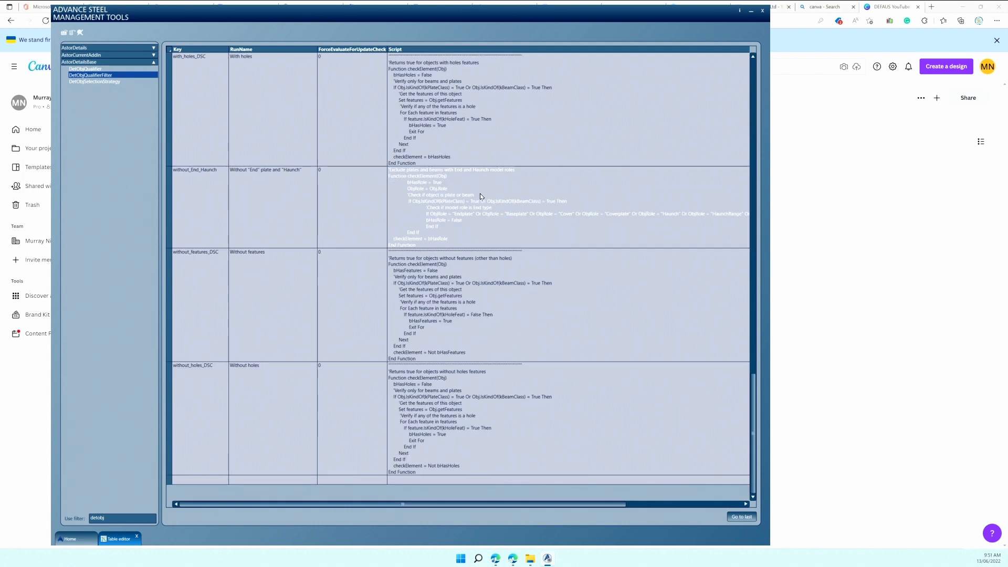
pyautogui.scroll(10, 477, 193)
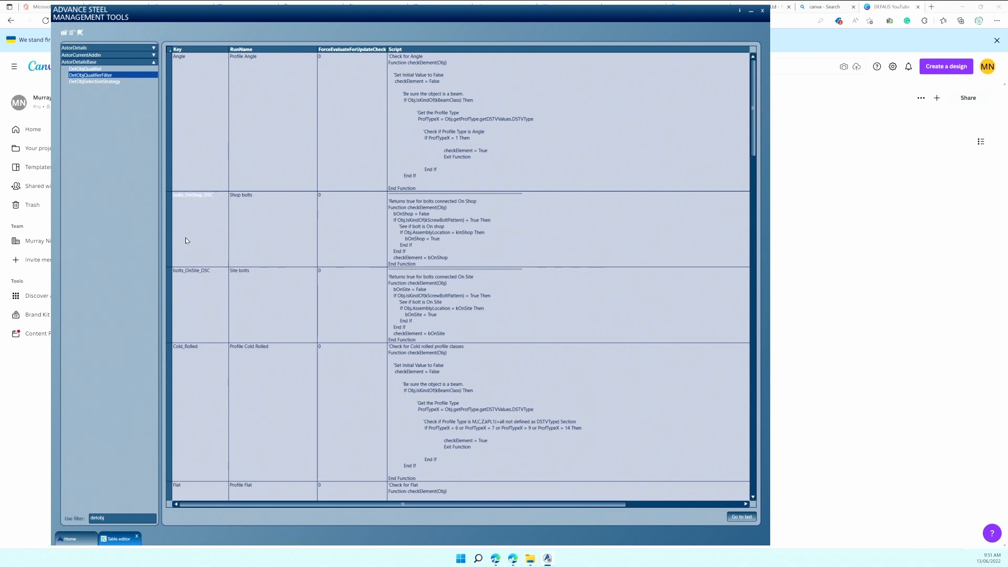
pyautogui.click(754, 498)
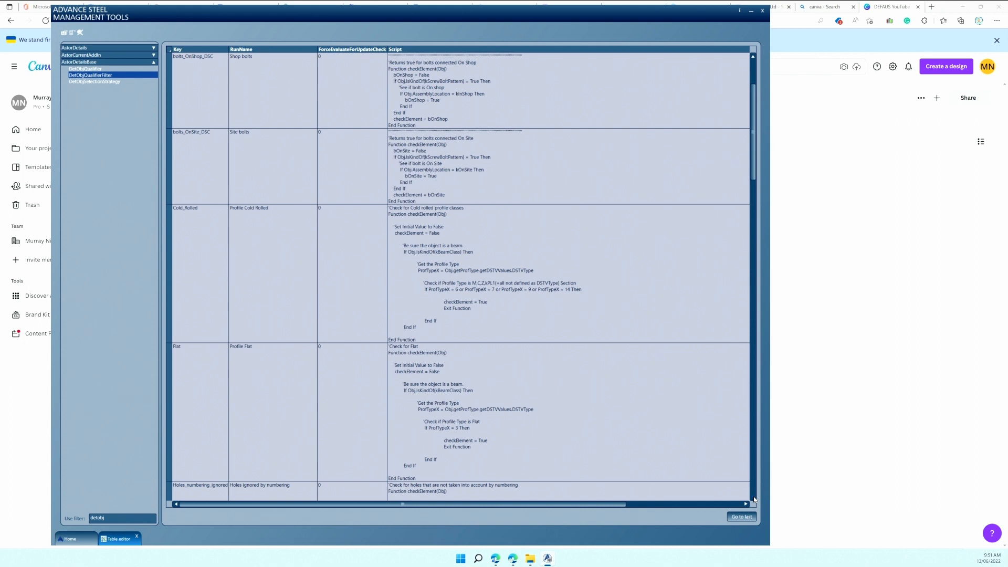
pyautogui.click(754, 497)
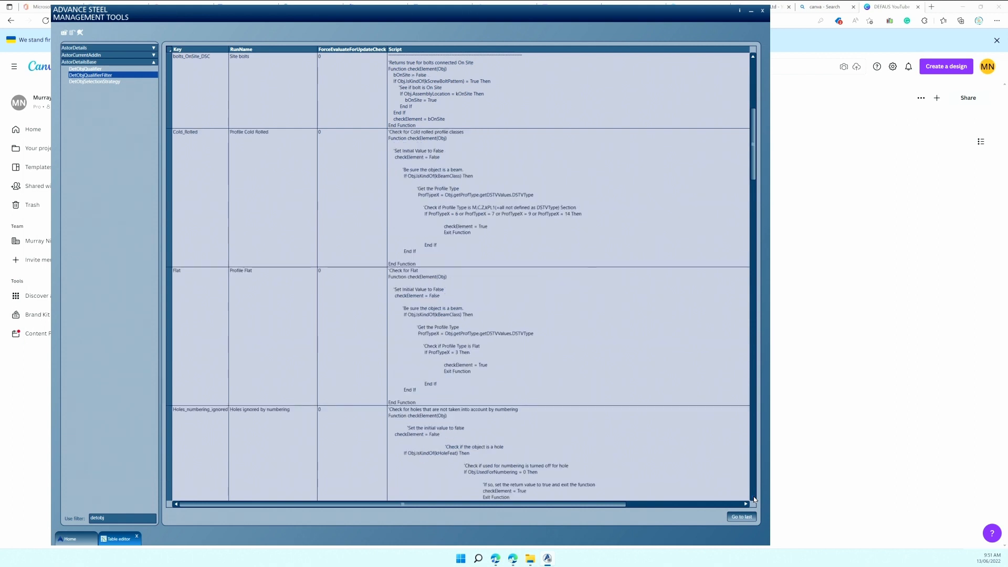
pyautogui.click(753, 497)
pyautogui.click(752, 497)
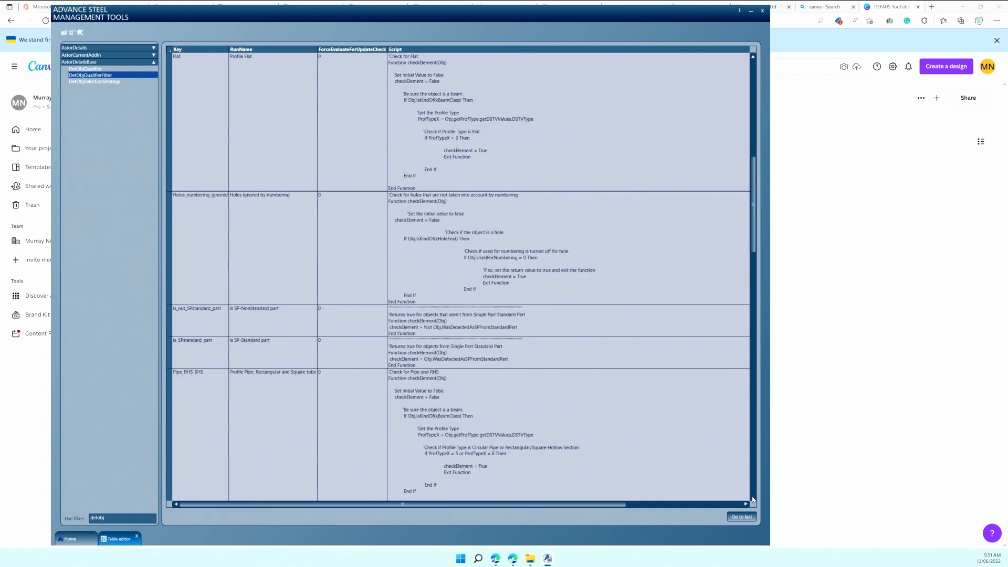
pyautogui.click(753, 497)
pyautogui.click(753, 497)
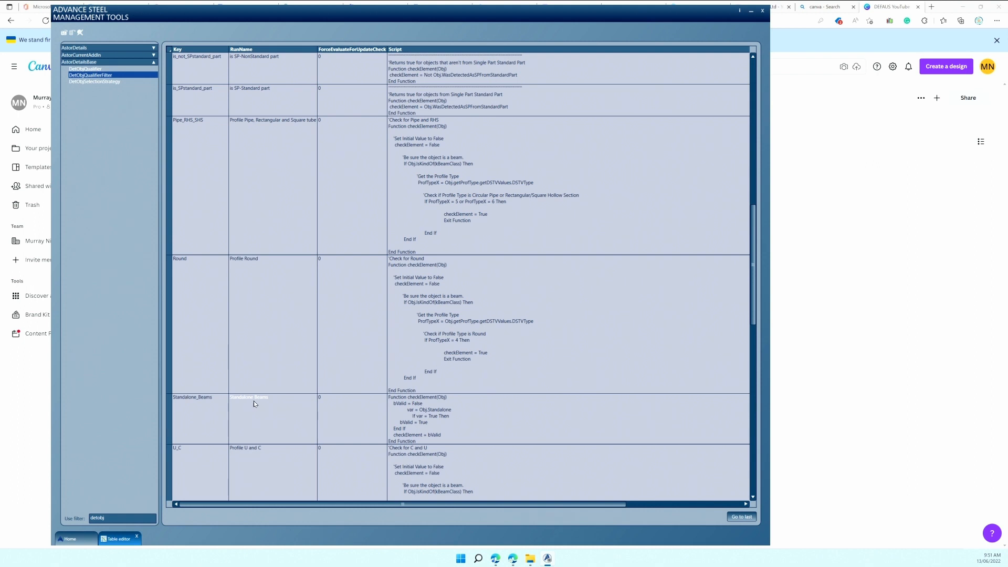
# Step: Examine the Standalone_Beams filter's checkElement script, key and run name in the table
pyautogui.click(405, 400)
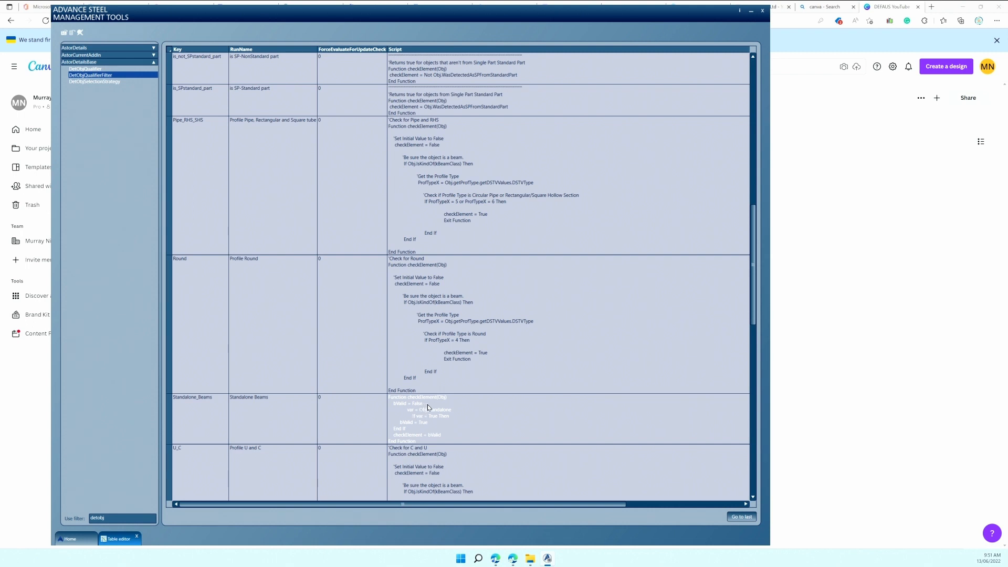
pyautogui.click(471, 465)
pyautogui.click(455, 427)
pyautogui.click(522, 470)
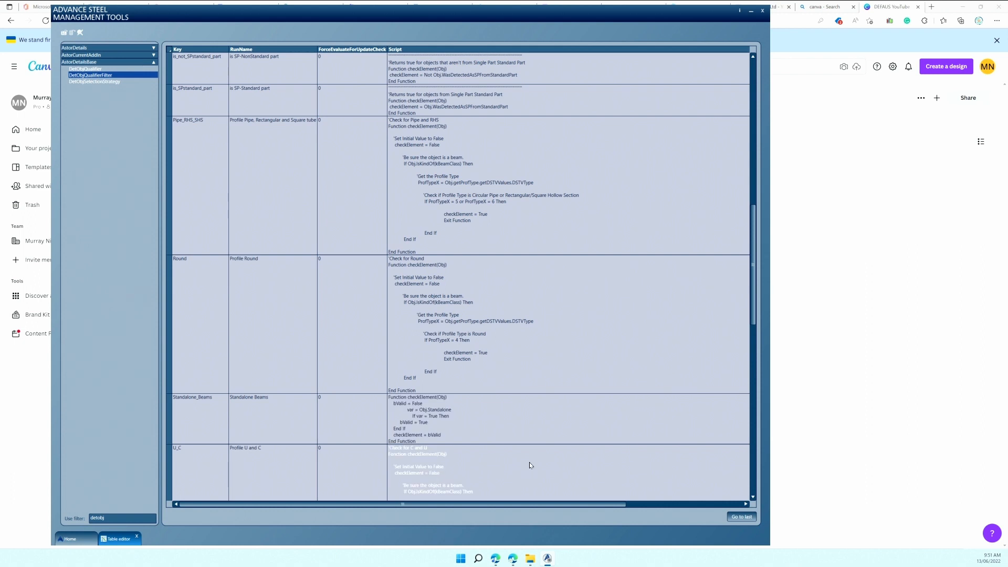
pyautogui.click(475, 424)
pyautogui.click(315, 420)
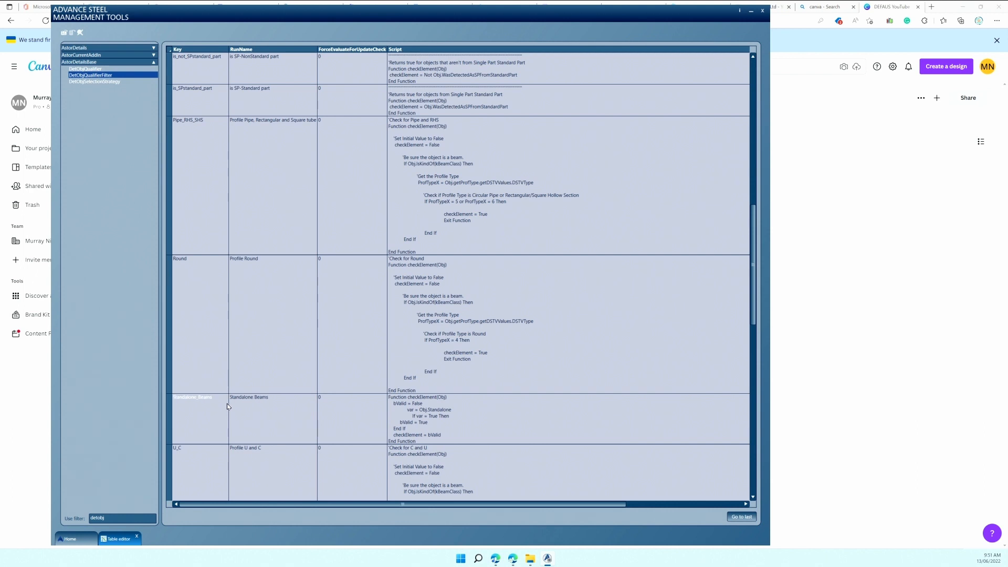
pyautogui.click(225, 212)
pyautogui.click(147, 63)
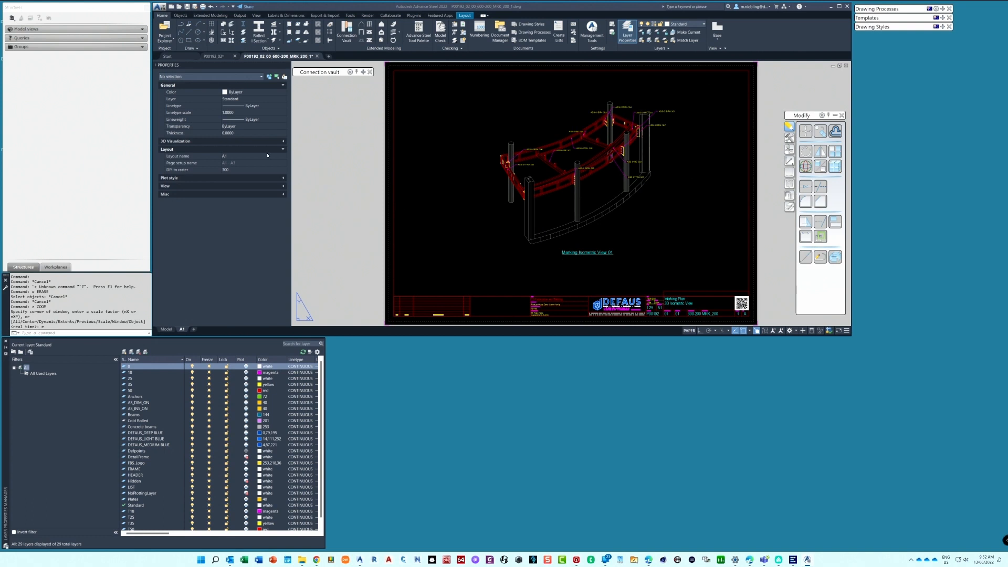
# Step: Switch to Advance Steel and bring up the model view of the P00192_02 drawing, showing the whole structure
pyautogui.moveTo(214, 56)
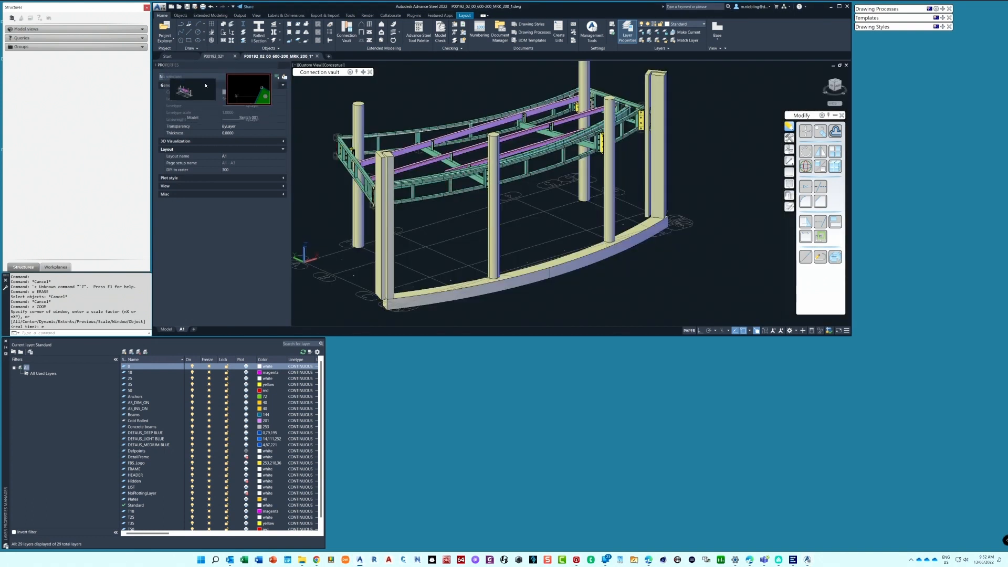
pyautogui.click(205, 86)
pyautogui.click(169, 46)
pyautogui.click(180, 104)
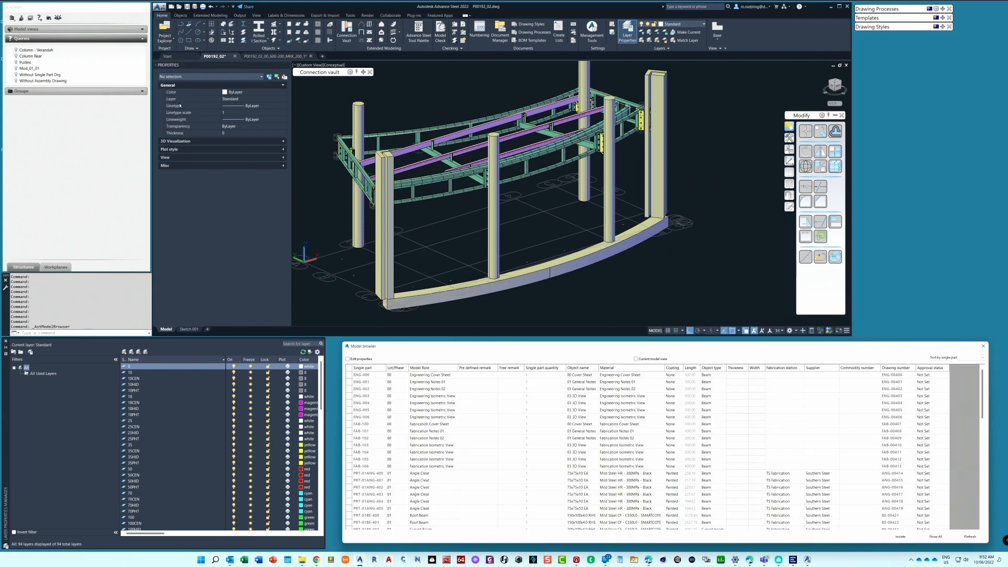
pyautogui.scroll(-3, 493, 189)
pyautogui.scroll(2, 470, 169)
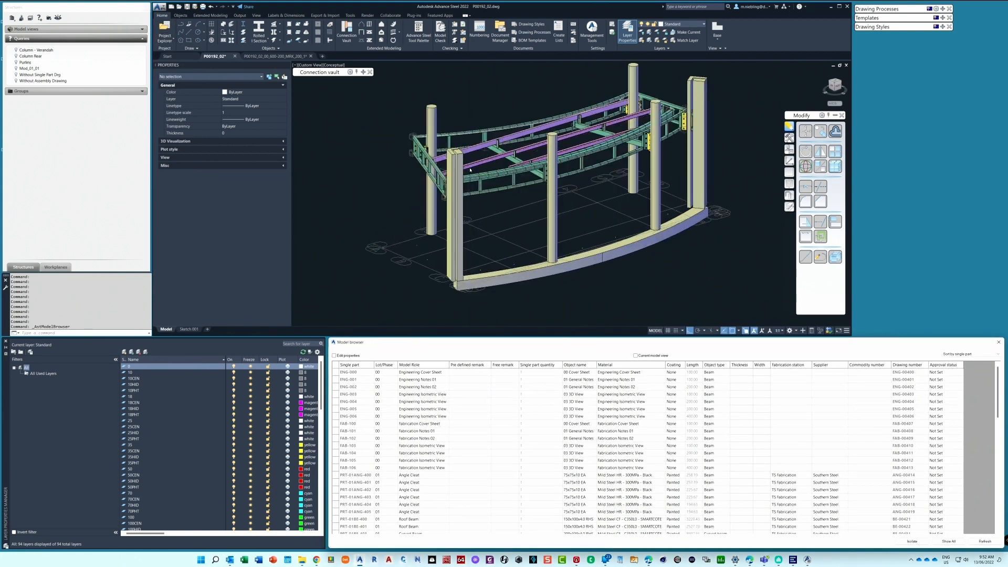
# Step: Open the Drawing Style Manager and show its user model objects
pyautogui.click(241, 15)
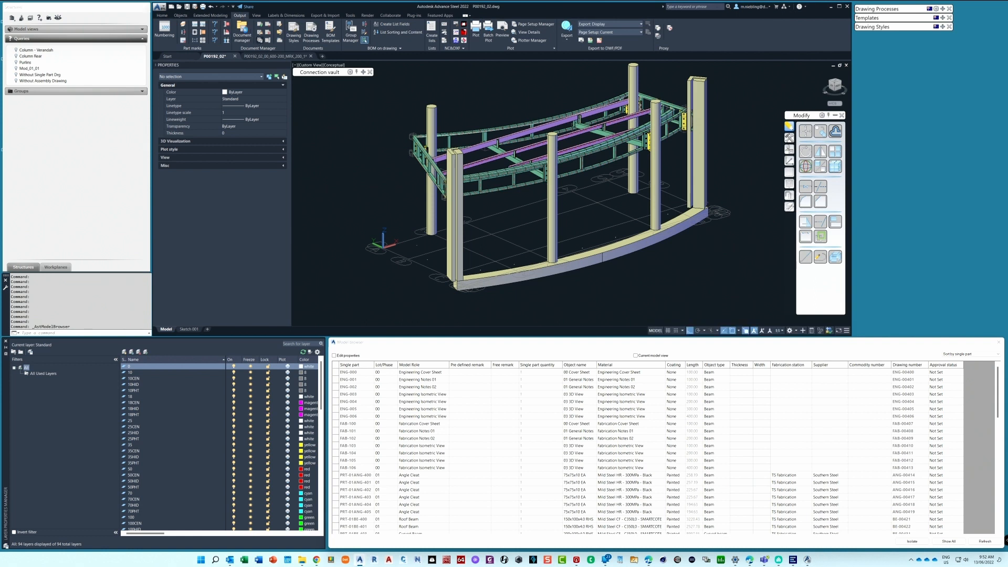
pyautogui.click(311, 31)
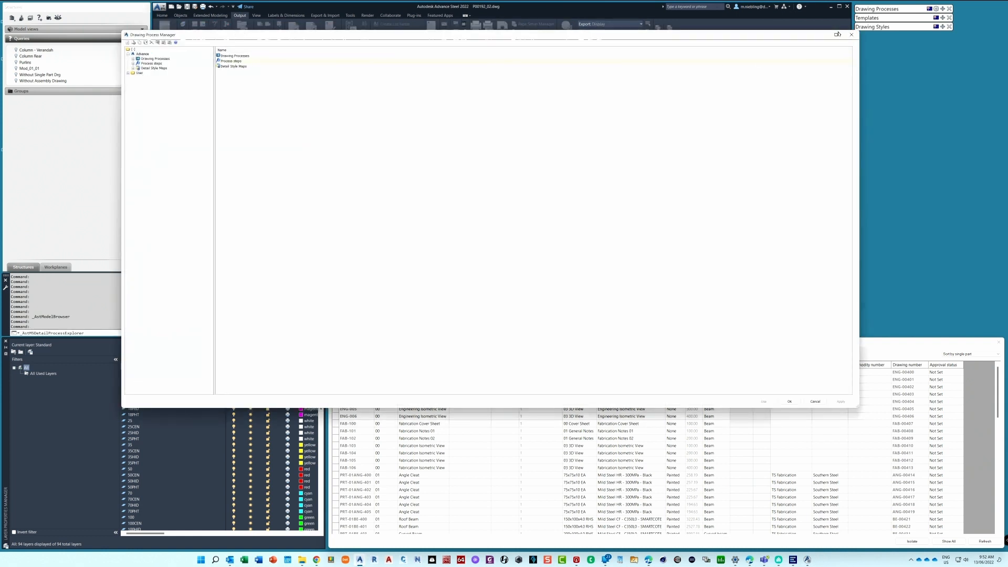
pyautogui.click(851, 35)
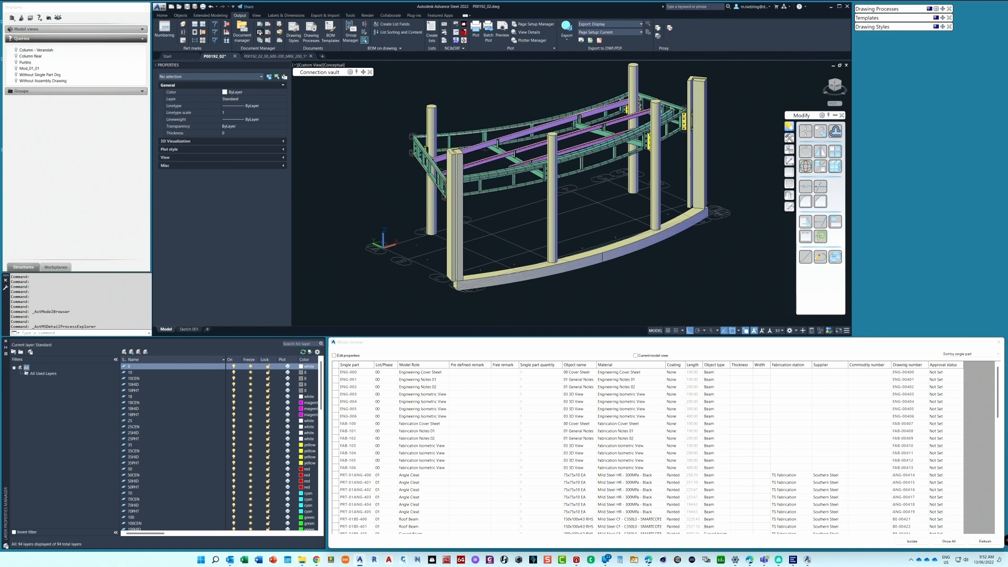
pyautogui.click(293, 31)
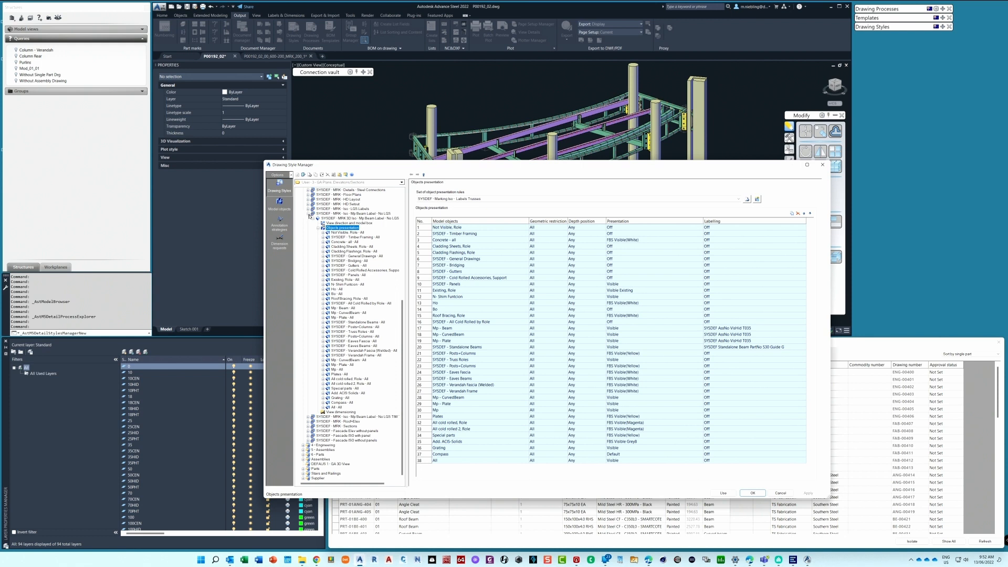
pyautogui.click(308, 215)
pyautogui.click(279, 205)
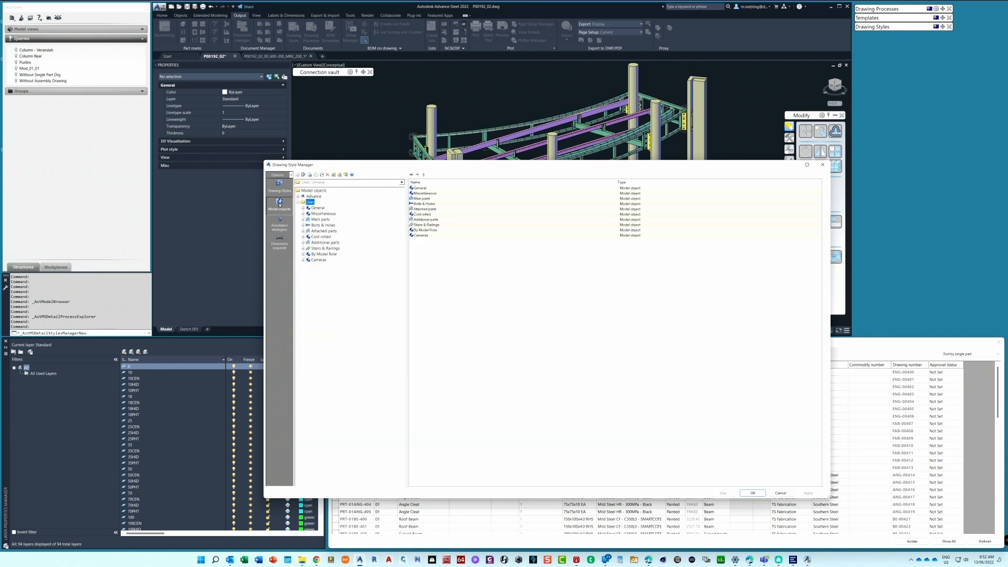
# Step: Open the SYSDEF - Standalone Beams model object under By Model Role and choose the Standalone Beams filter for its Beam row
pyautogui.click(304, 254)
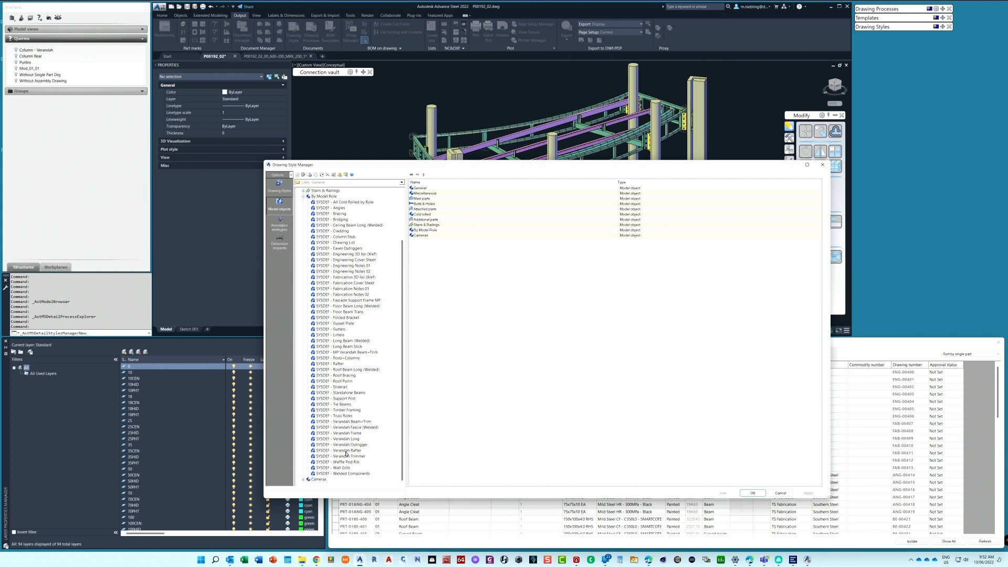
pyautogui.click(325, 393)
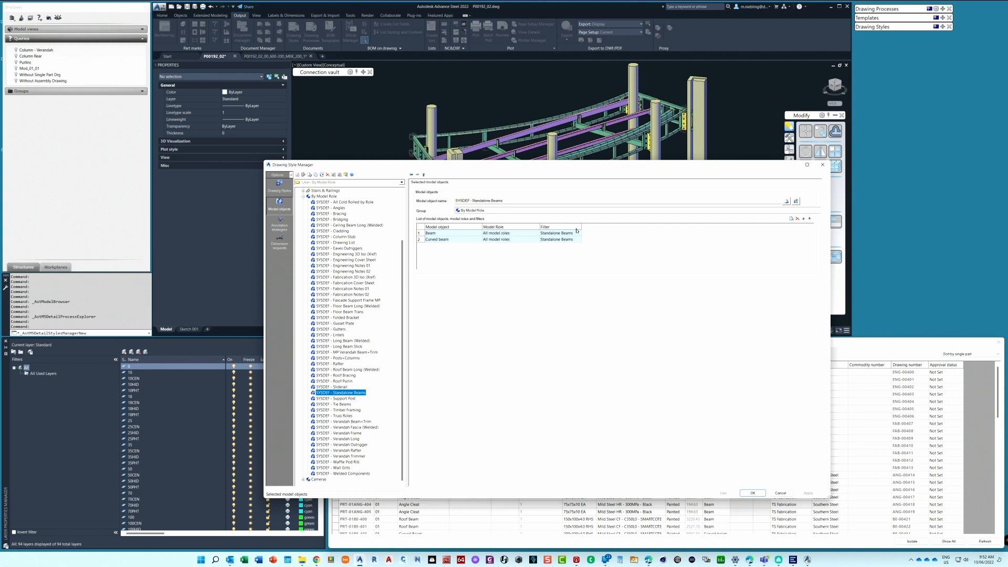
pyautogui.moveTo(582, 227); pyautogui.dragTo(626, 228)
pyautogui.click(613, 234)
pyautogui.click(623, 233)
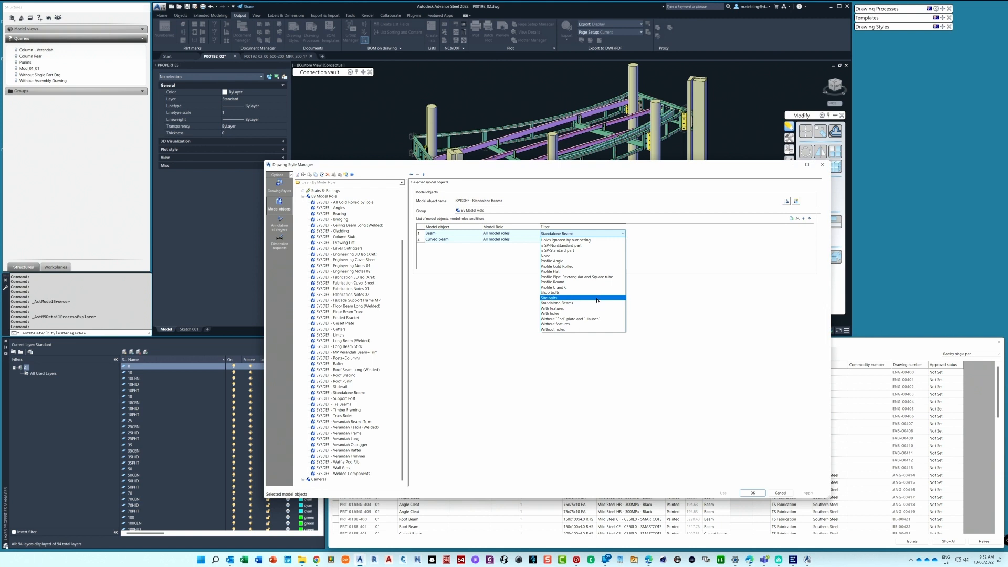
pyautogui.click(571, 305)
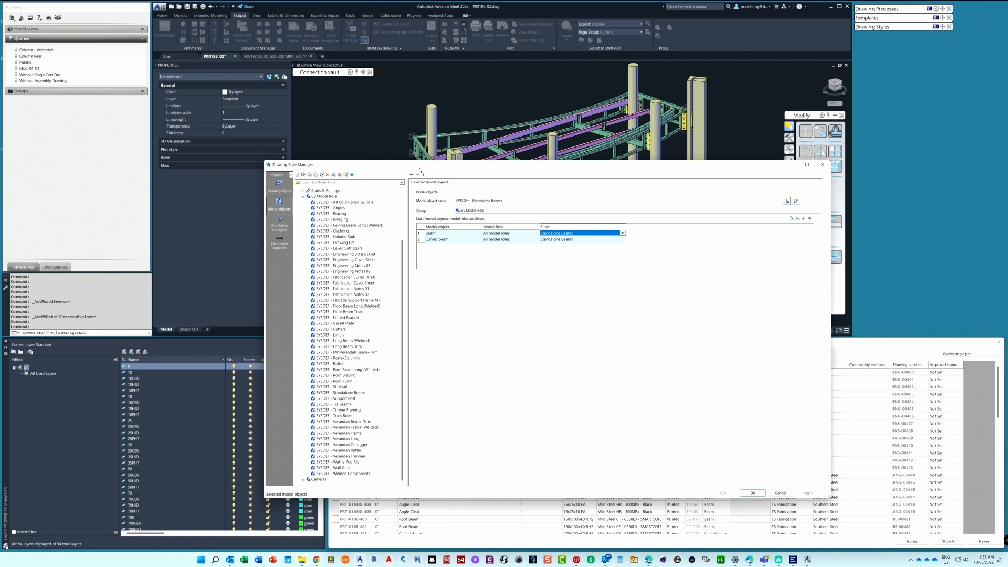
# Step: Examine the SYSDEF - Standalone Beams row in the objects presentation of SYSDEF - MRK - Iso - Mp Beam Label - No LGS, closing the manager when done
pyautogui.click(278, 186)
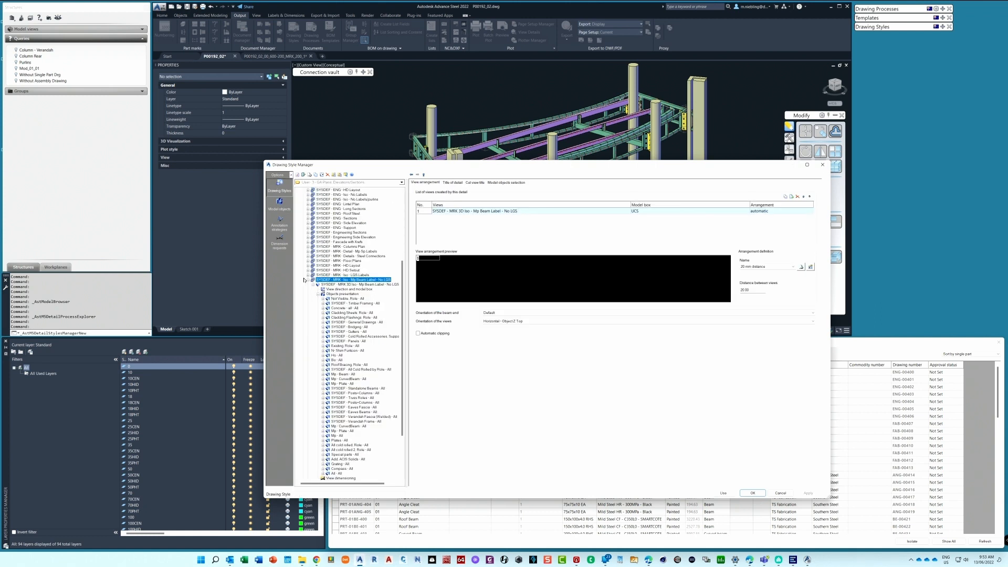
pyautogui.click(308, 280)
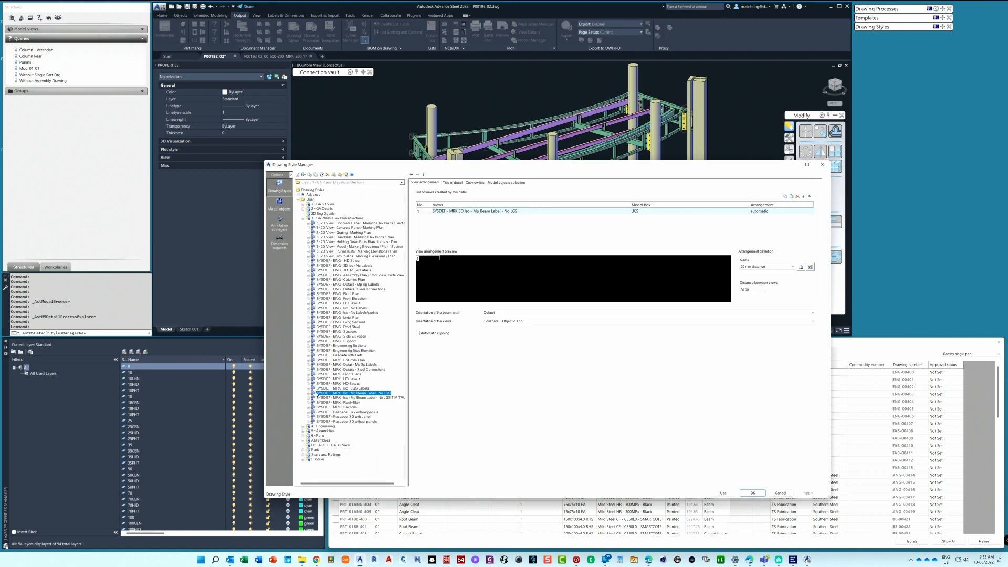
pyautogui.click(308, 393)
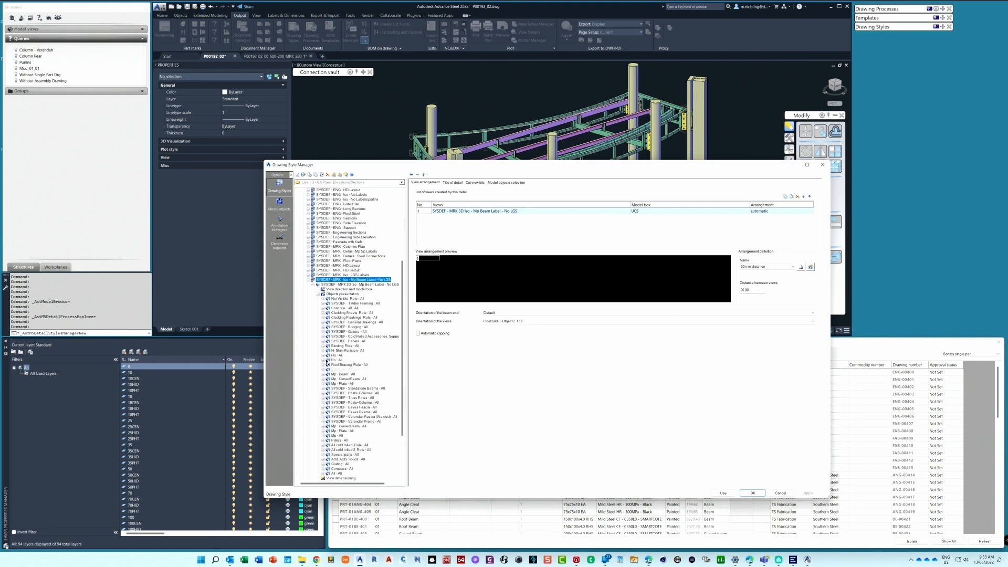
pyautogui.click(342, 294)
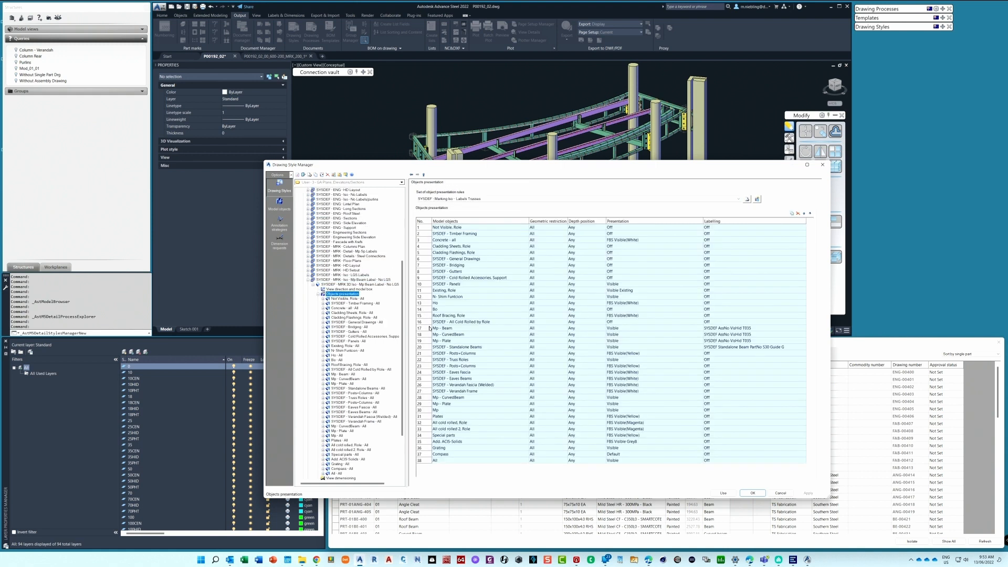
pyautogui.click(425, 322)
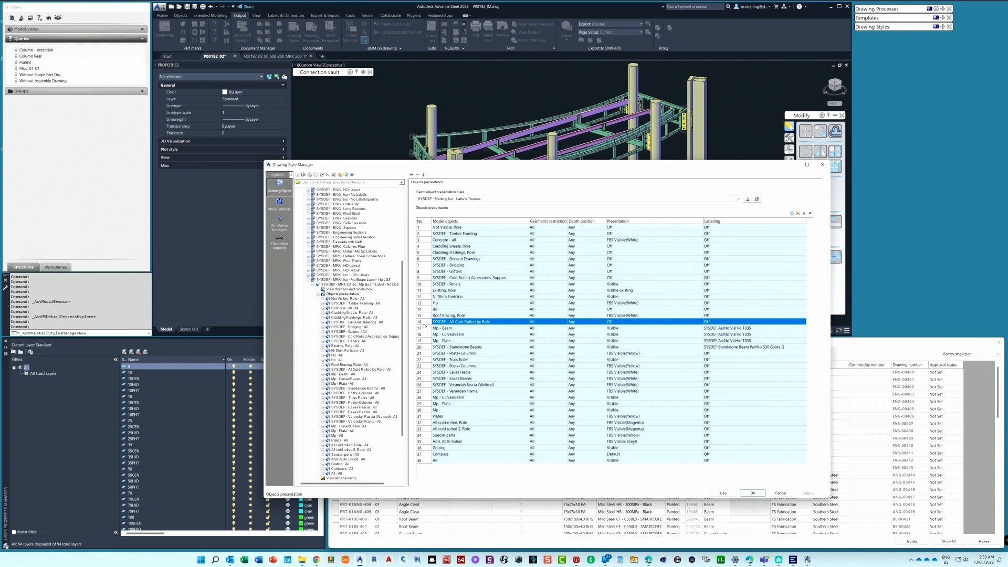
pyautogui.click(423, 348)
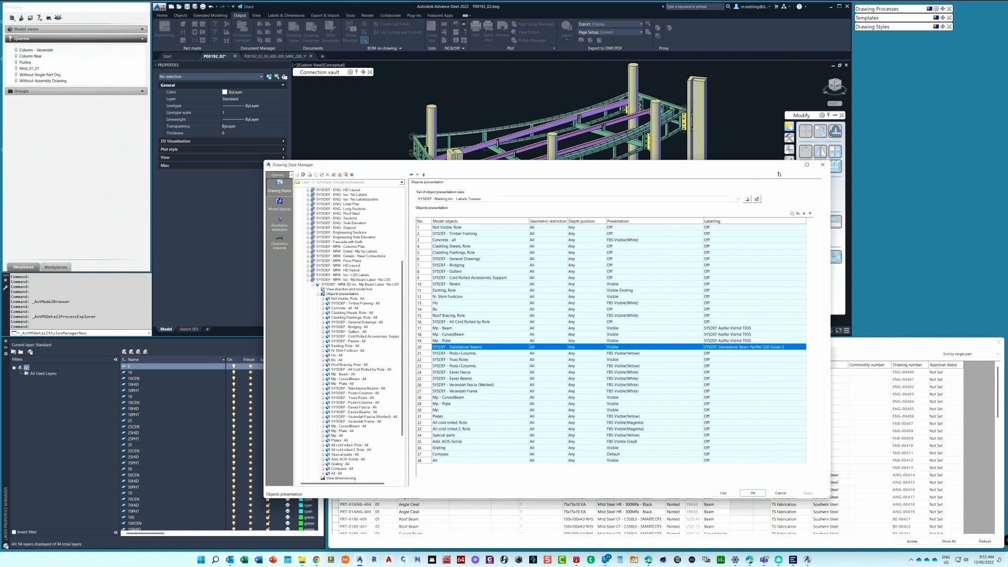
pyautogui.click(752, 492)
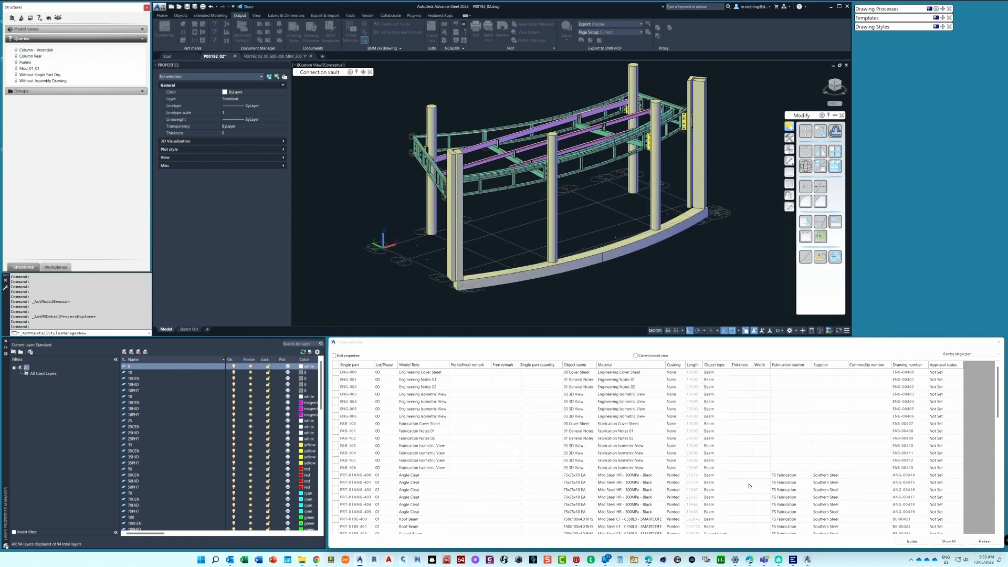
# Step: Examine the beam and truss labels in the isometric view of the MRK_200 marking drawing
pyautogui.click(293, 56)
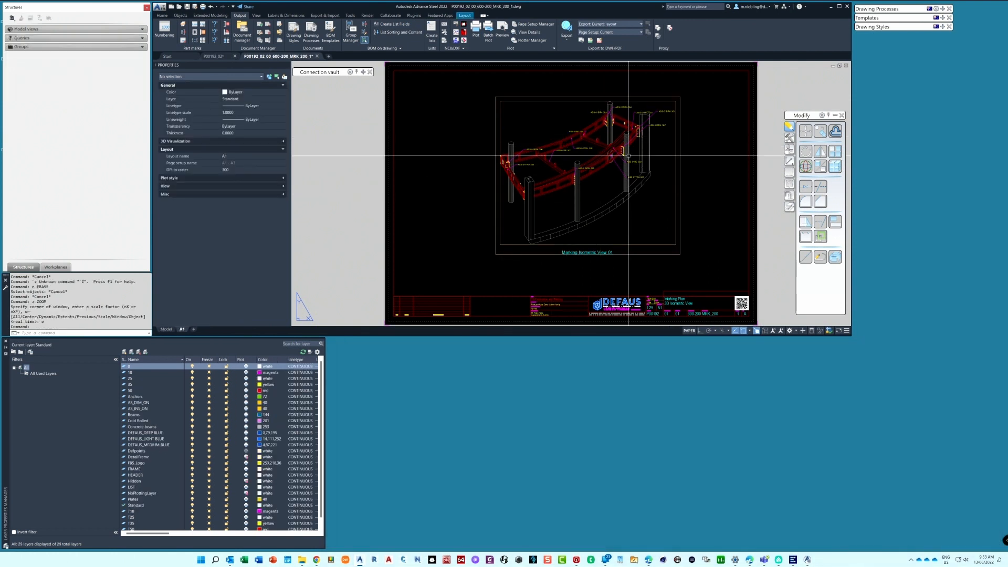
pyautogui.scroll(8, 600, 137)
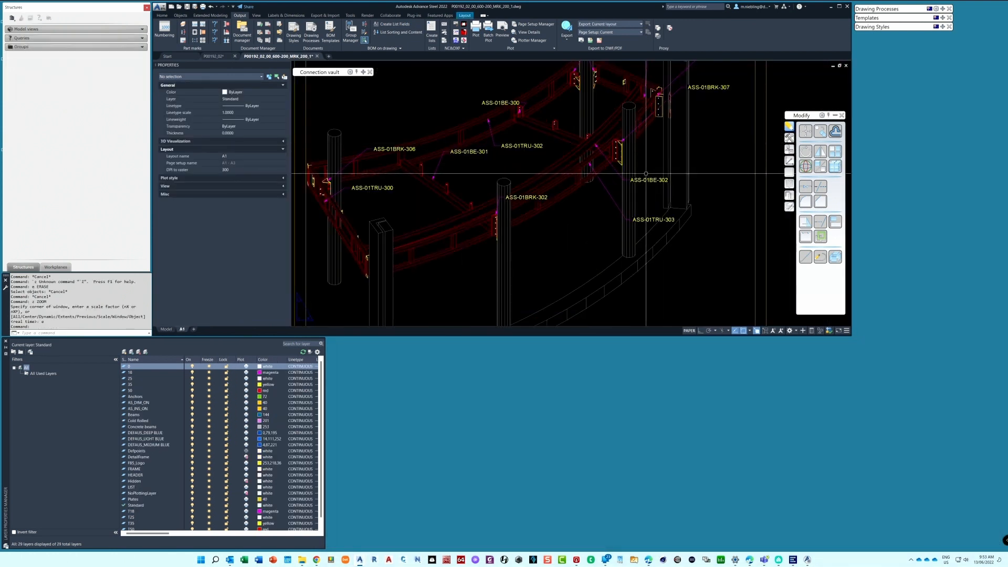
pyautogui.scroll(3, 646, 169)
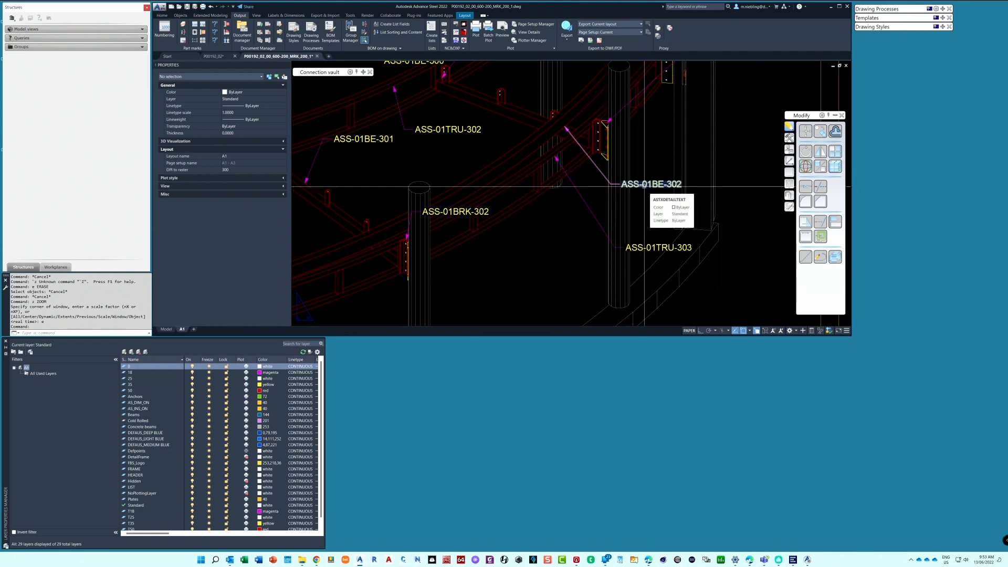
pyautogui.scroll(-6, 643, 187)
# Step: Reopen the Drawing Style Manager and move the SYSDEF - Standalone Beams row up to just above SYSDEF - All Cold Rolled by Role
pyautogui.click(261, 32)
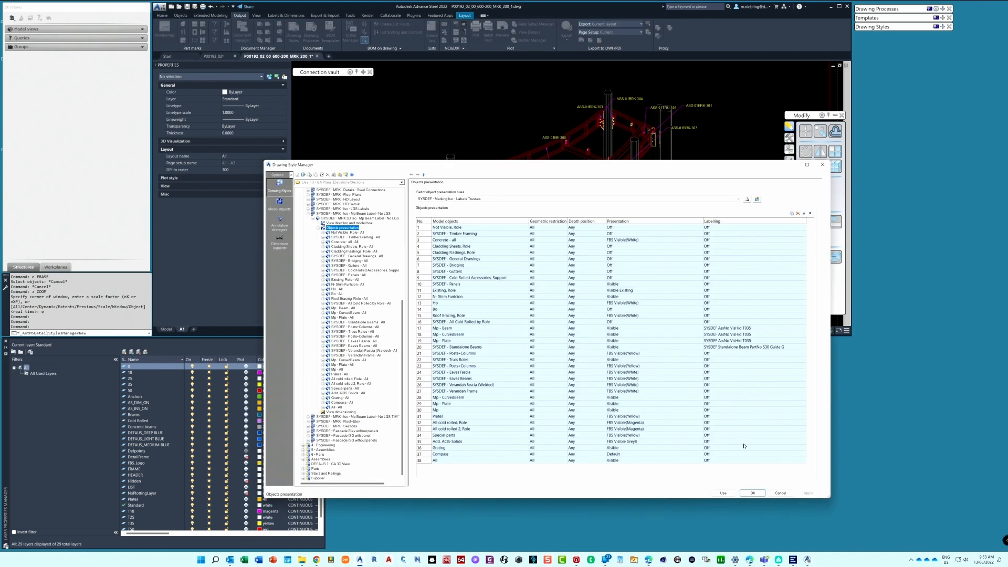
pyautogui.click(424, 347)
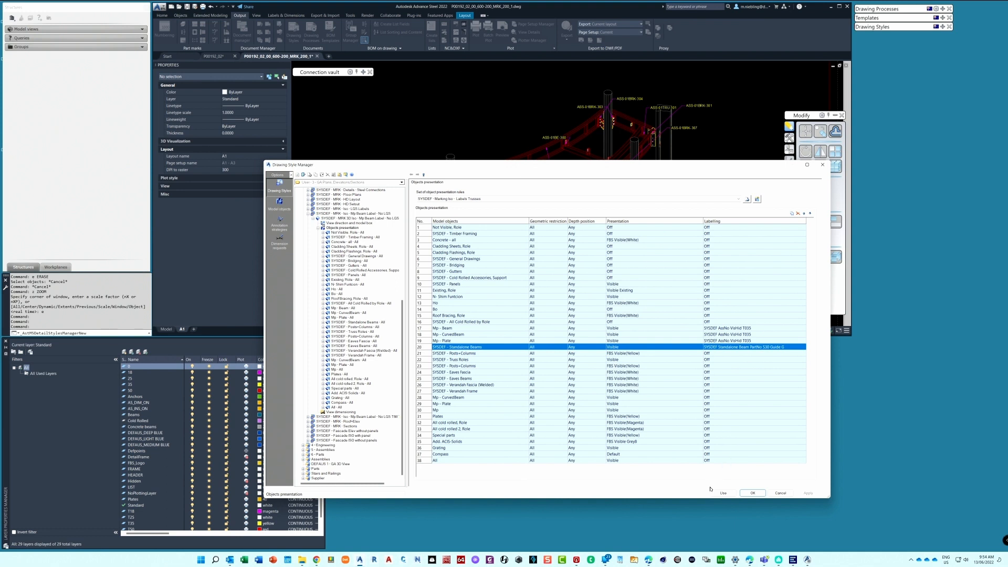
pyautogui.click(804, 213)
pyautogui.click(804, 213)
pyautogui.click(804, 213)
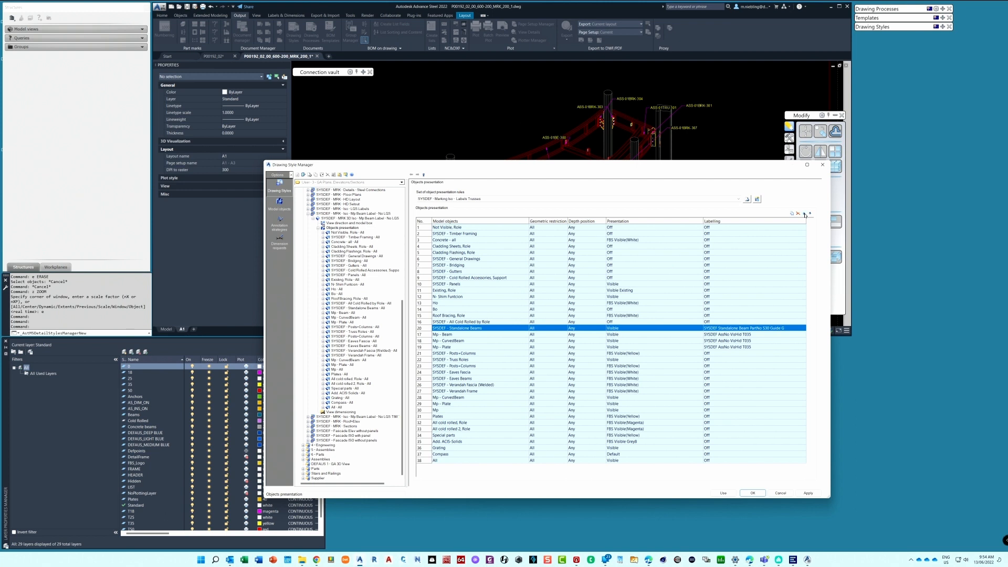
pyautogui.click(804, 213)
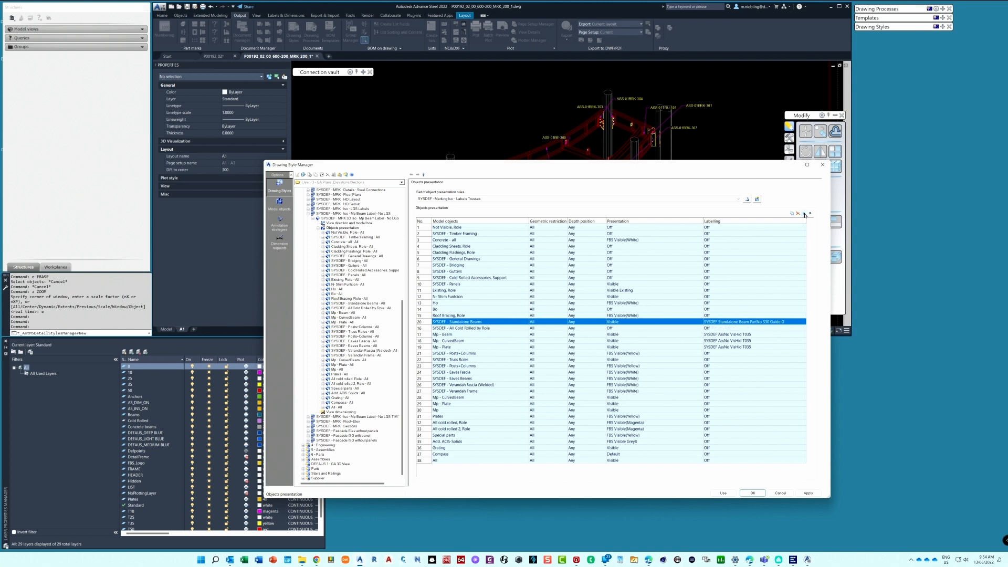
# Step: Save the reordered object rules, apply the drawing style to the isometric detail view and examine its beam labels
pyautogui.click(807, 493)
pyautogui.click(723, 493)
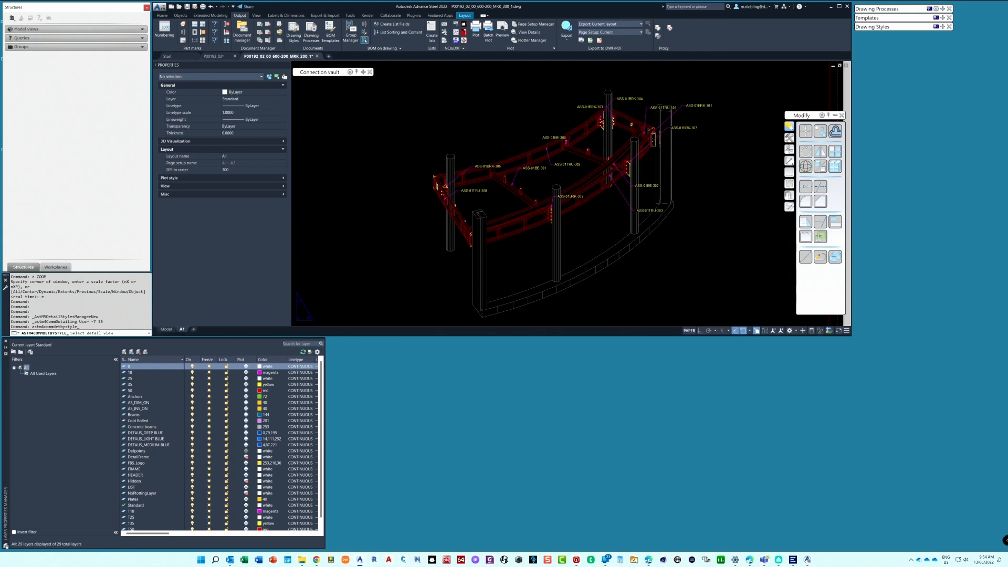
pyautogui.click(516, 186)
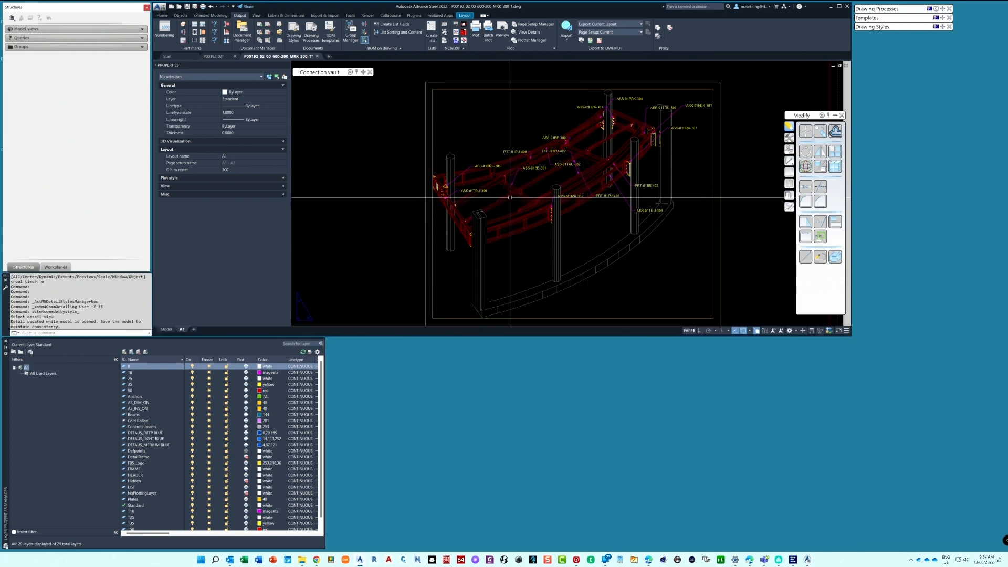
pyautogui.scroll(3, 513, 190)
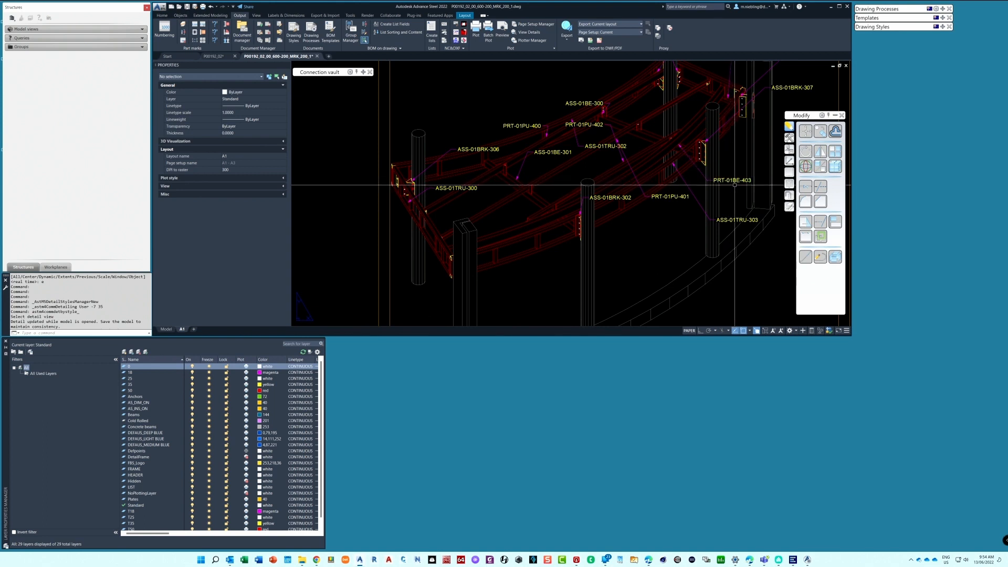
pyautogui.scroll(-3, 735, 185)
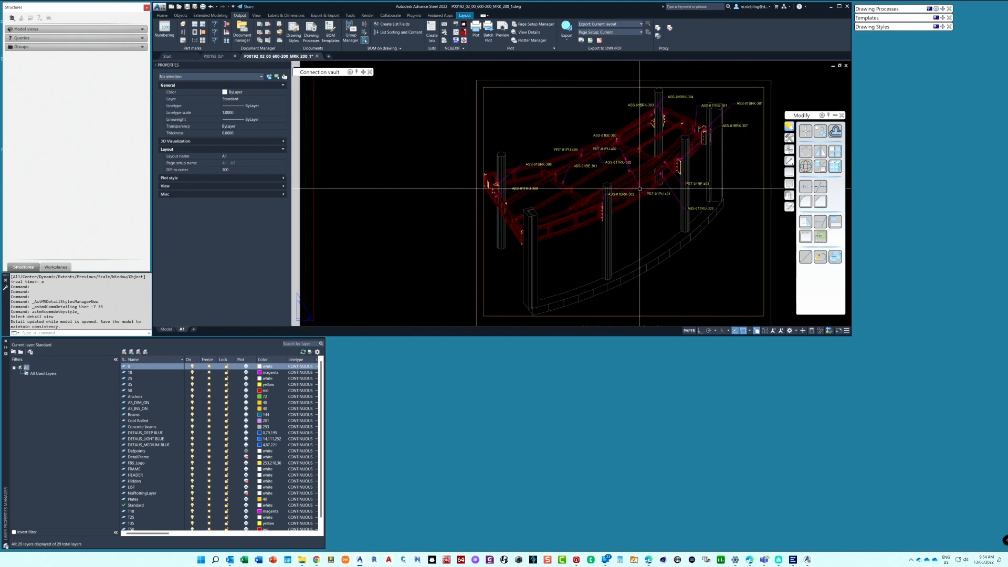
pyautogui.scroll(2, 700, 161)
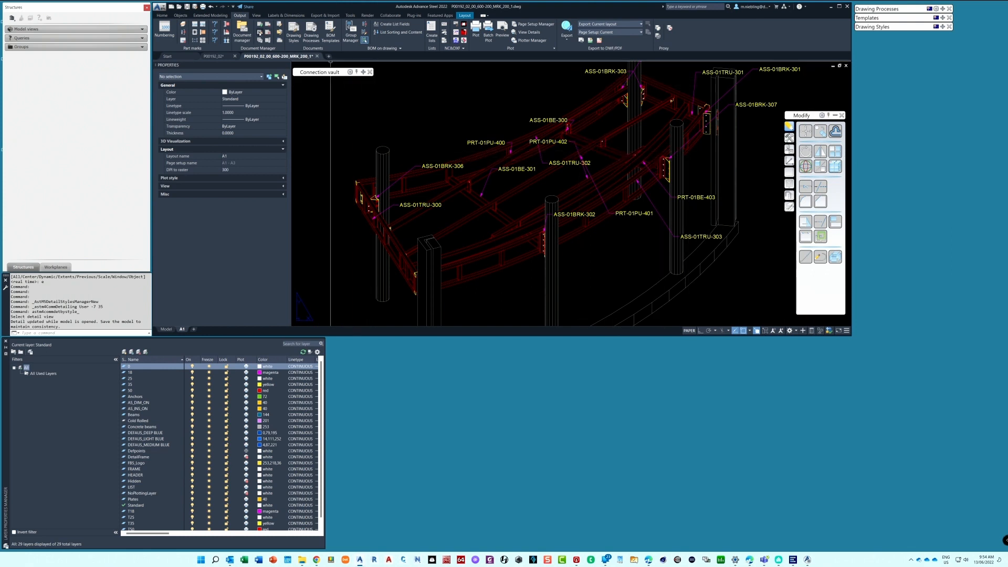
pyautogui.click(514, 195)
pyautogui.press('Delete')
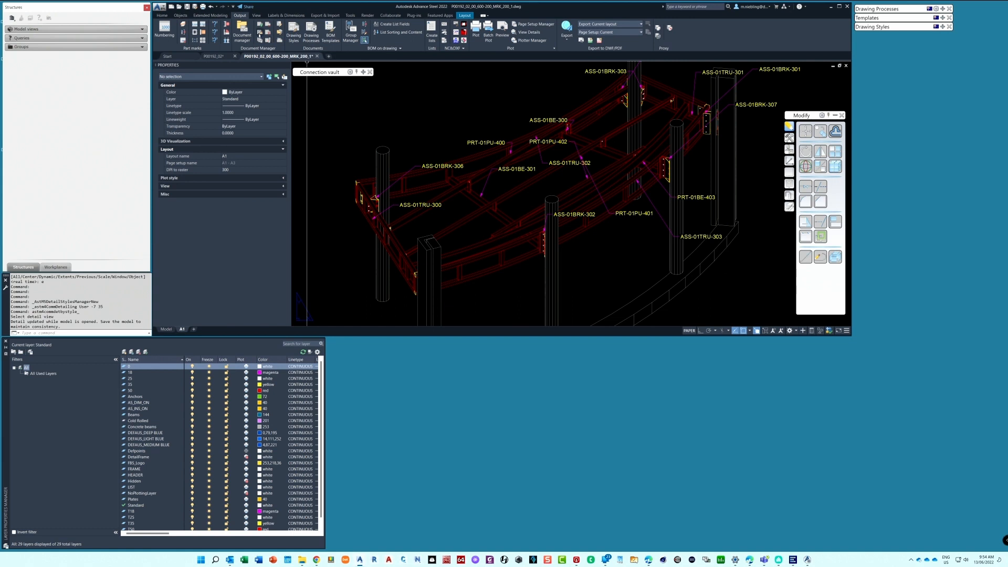
# Step: Move the SYSDEF - Standalone Beams row just below SYSDEF - All Cold Rolled by Role, save it and use the style on the detail view
pyautogui.click(260, 34)
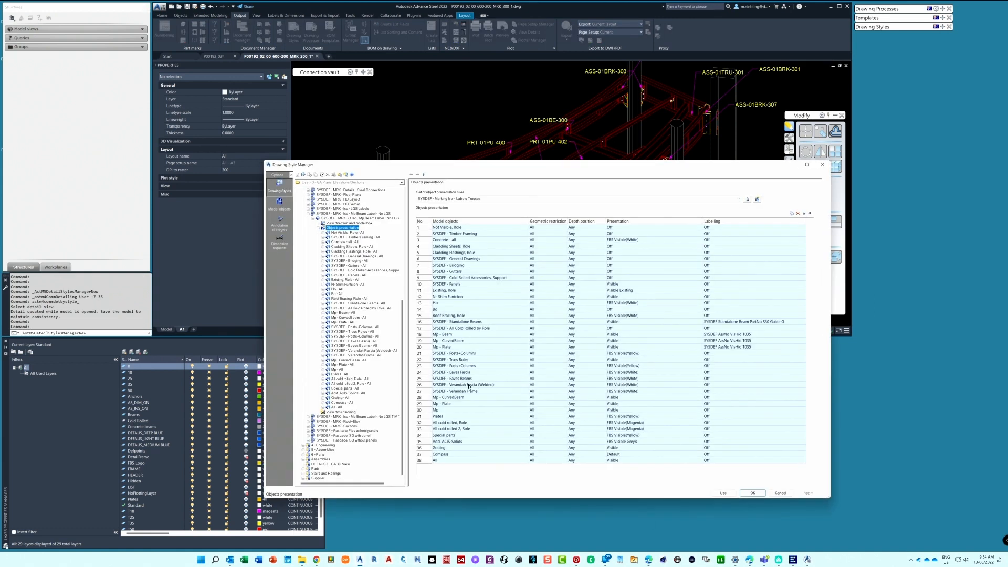
pyautogui.click(426, 324)
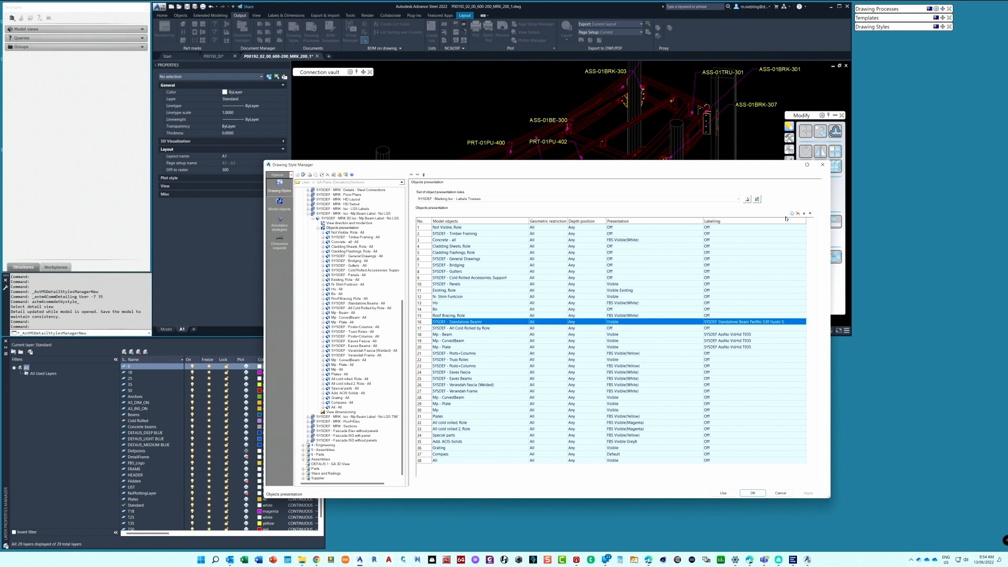
pyautogui.click(810, 213)
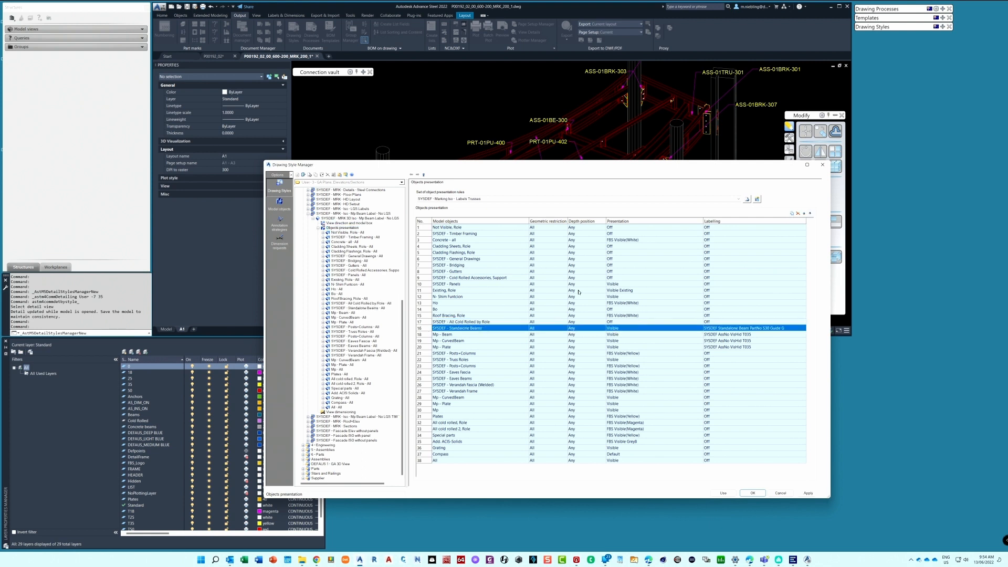
pyautogui.click(802, 494)
pyautogui.click(752, 492)
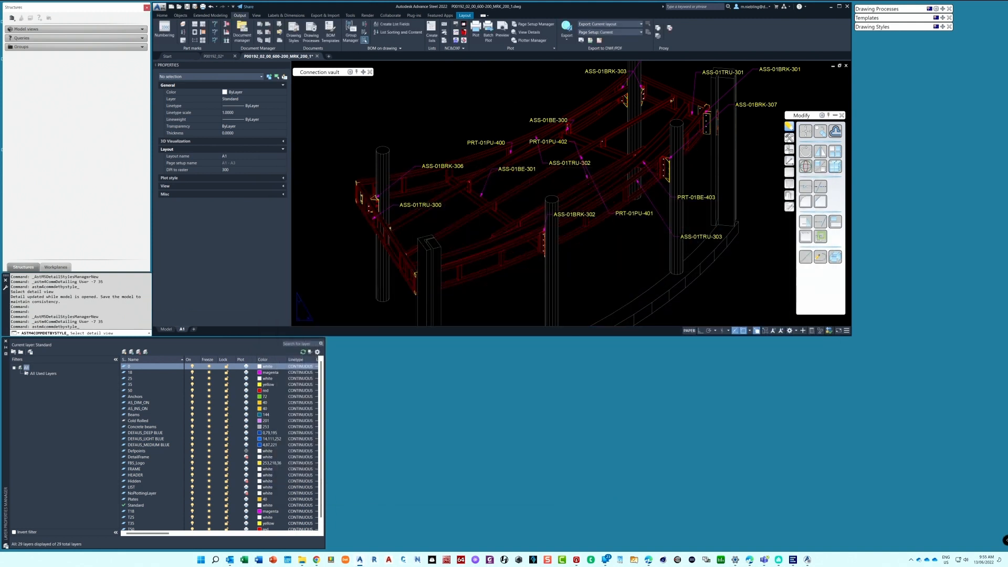